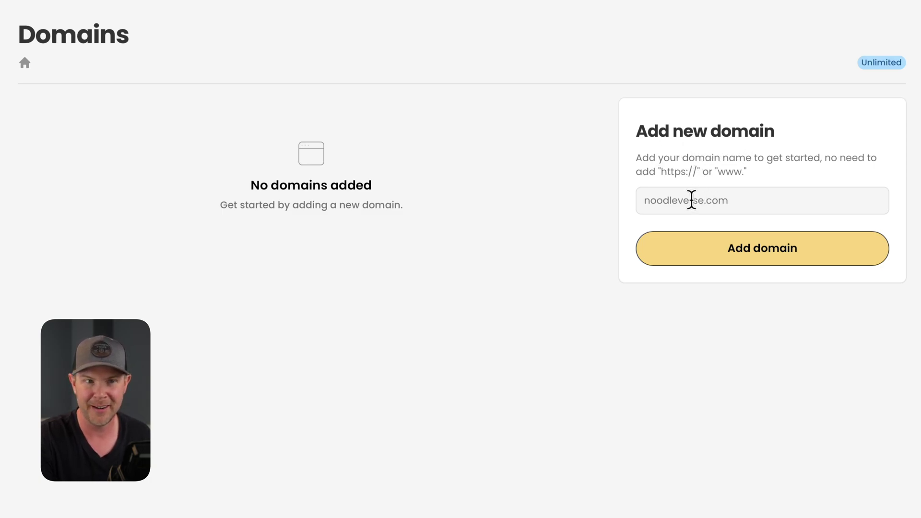
- Add serversavant.com as a new domain in Simple Commenter
left_click(690, 201)
type("serversavant.com")
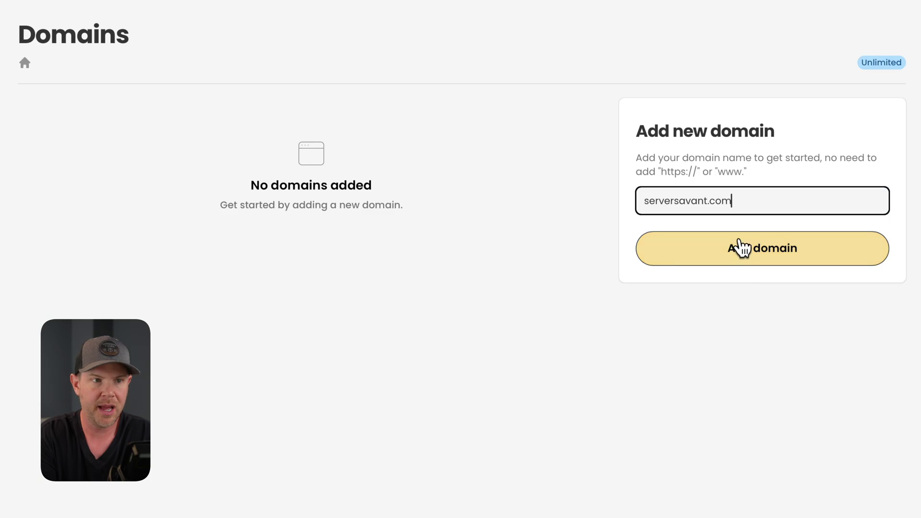
left_click(747, 253)
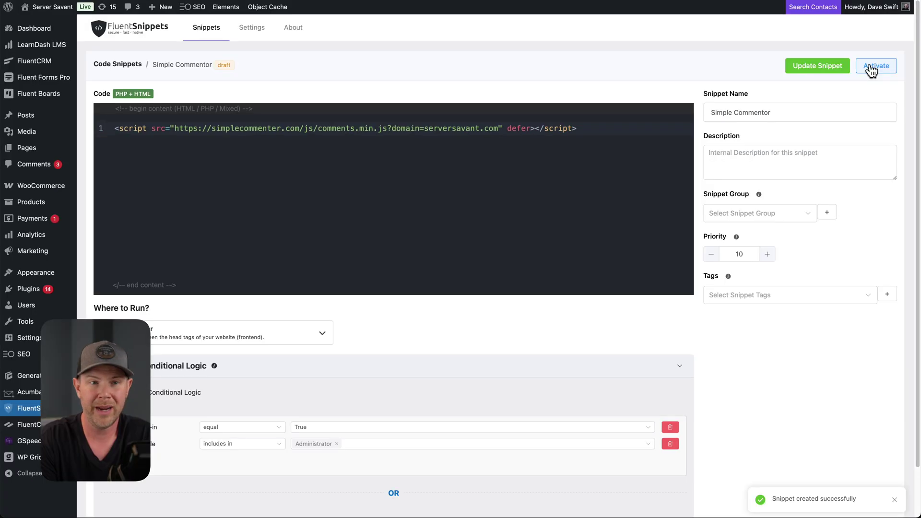
- Activate the Simple Commentor snippet and turn on add-comment mode on the serversavant.com home page
left_click(872, 67)
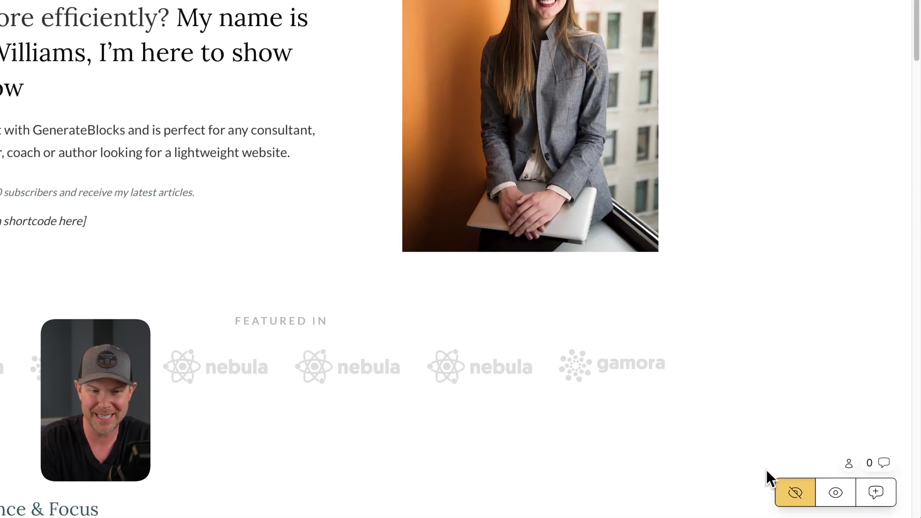
left_click(876, 496)
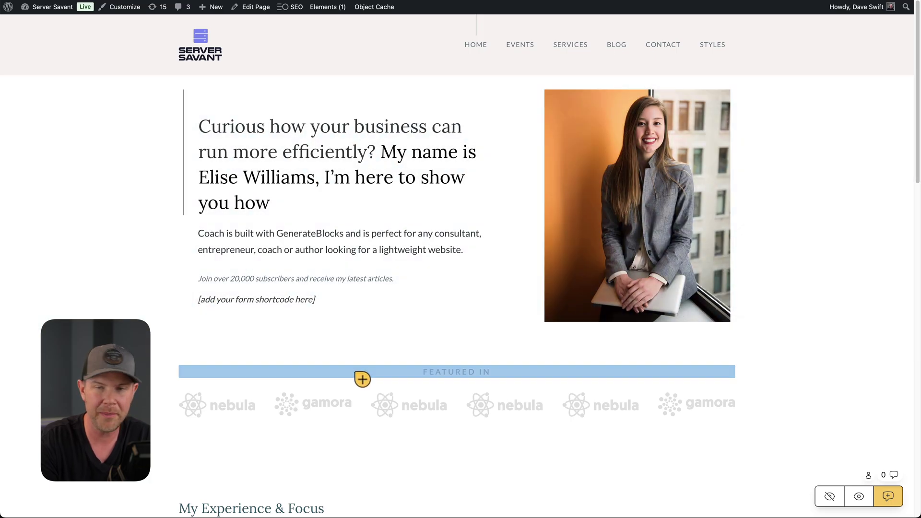
scroll(363, 379, "down", 5)
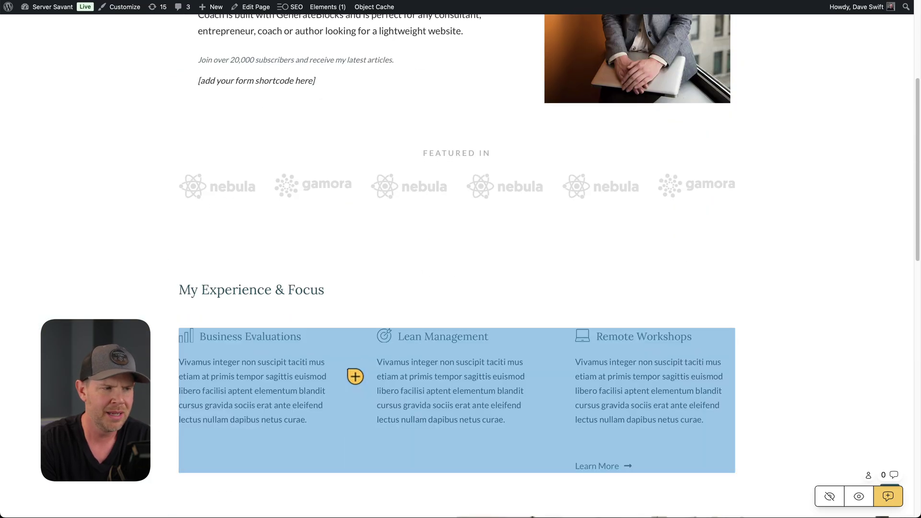
scroll(355, 377, "down", 1)
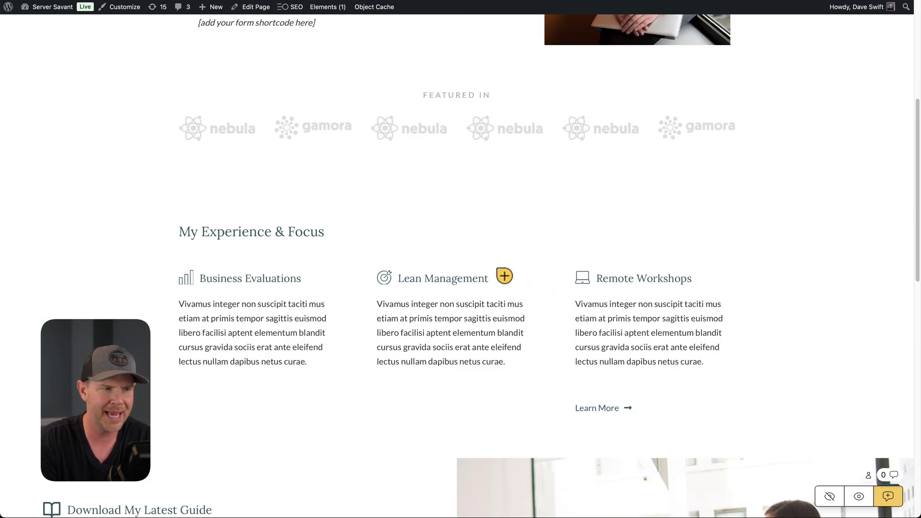
- Draft 'Please make this text easier to read.' on the Business Evaluations paragraph with commenter name and email
left_click(228, 331)
type("Please make this text easier to read.")
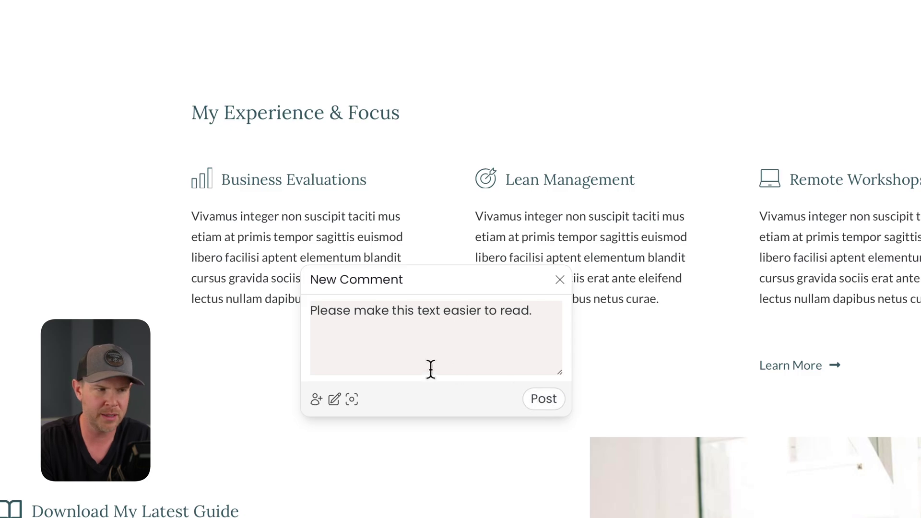
left_click(317, 402)
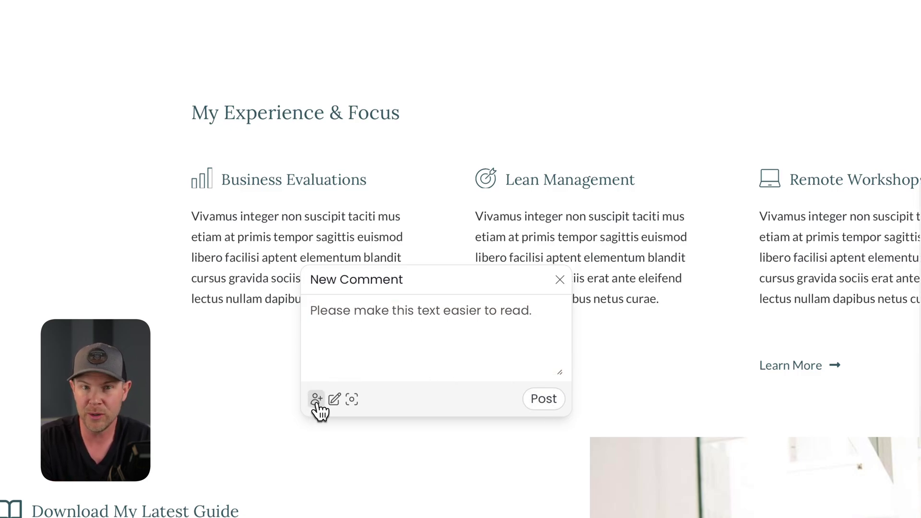
left_click(316, 400)
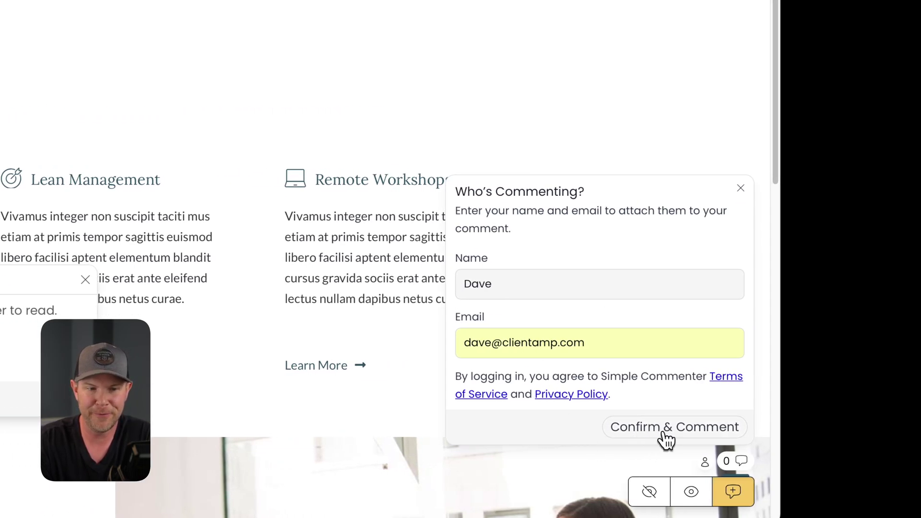
left_click(664, 434)
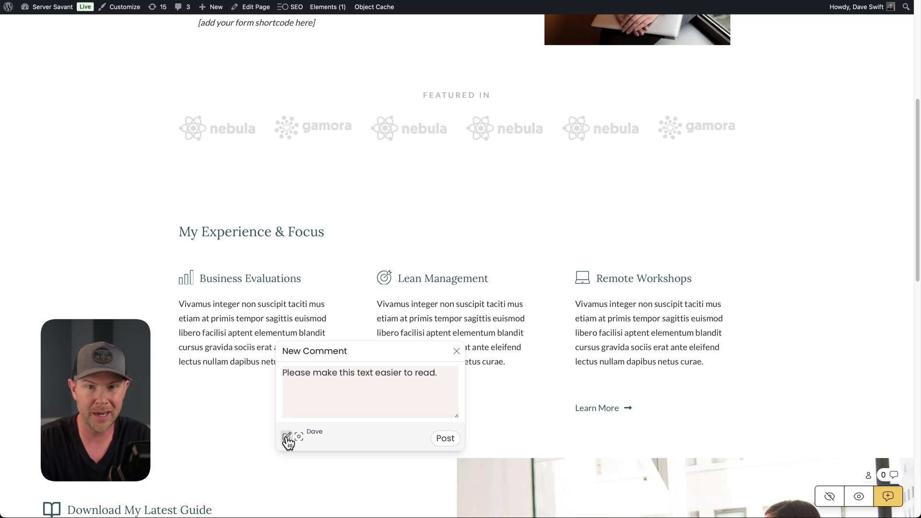
- Draw a yellow box around the My Experience & Focus heading and an arrow pointing at Learn More
left_click(287, 438)
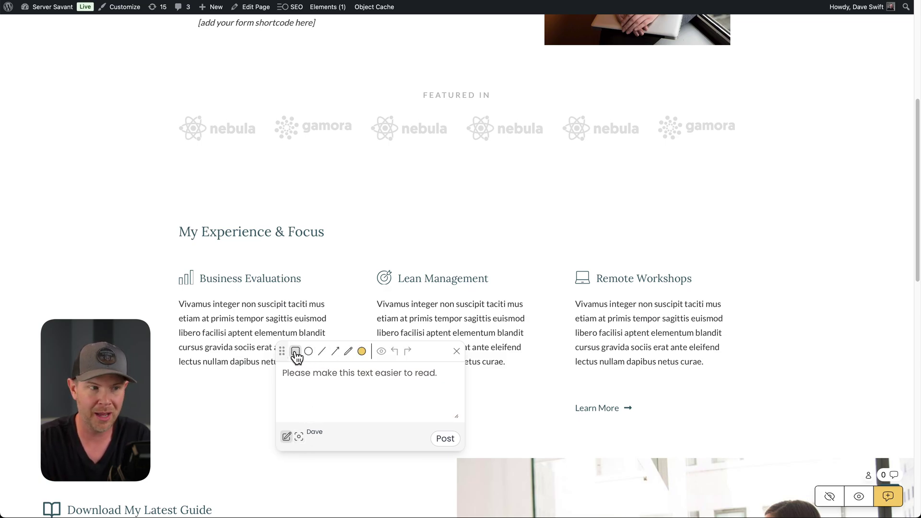
left_click(297, 355)
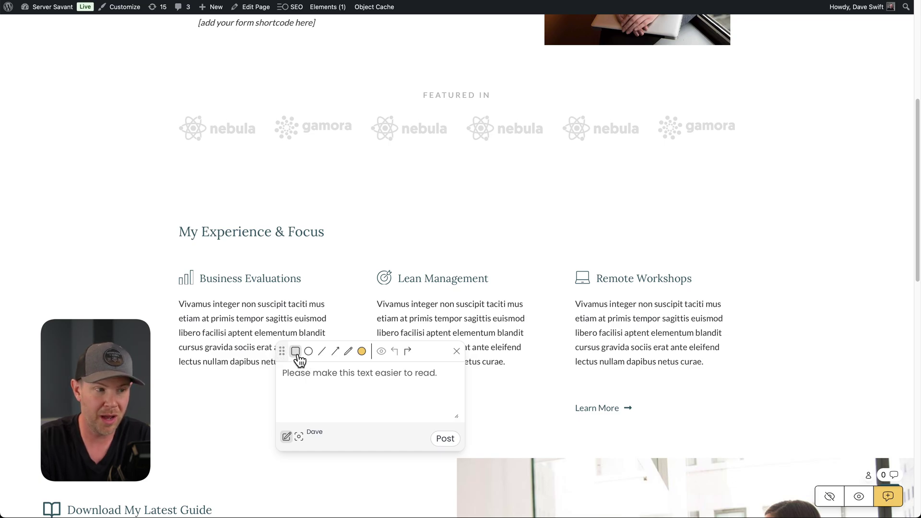
left_click_drag(152, 208, 335, 294)
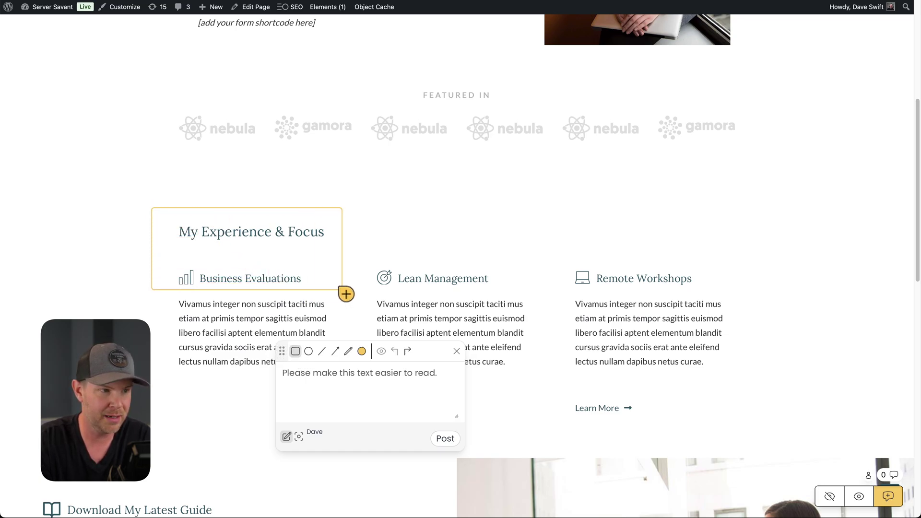
left_click_drag(523, 374, 577, 400)
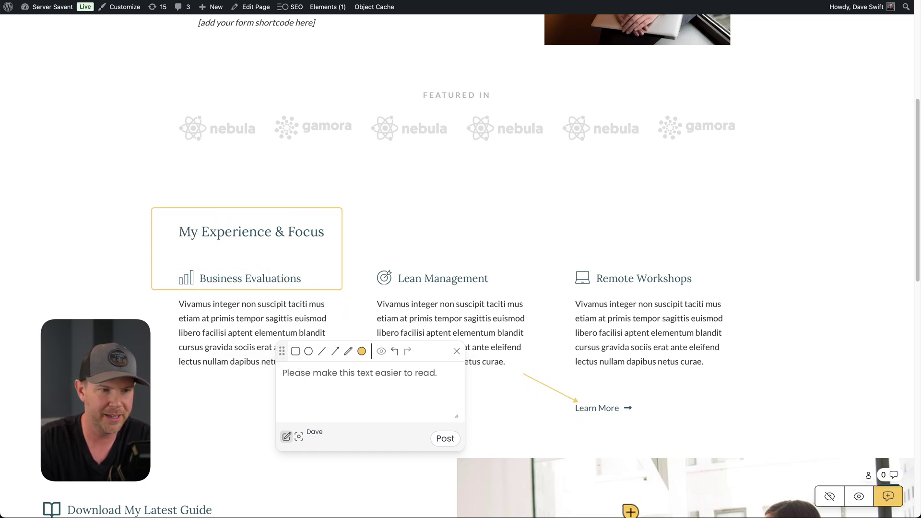
- Sketch a freehand square, nudge the heading rectangle, then undo the freehand sketch
key("p")
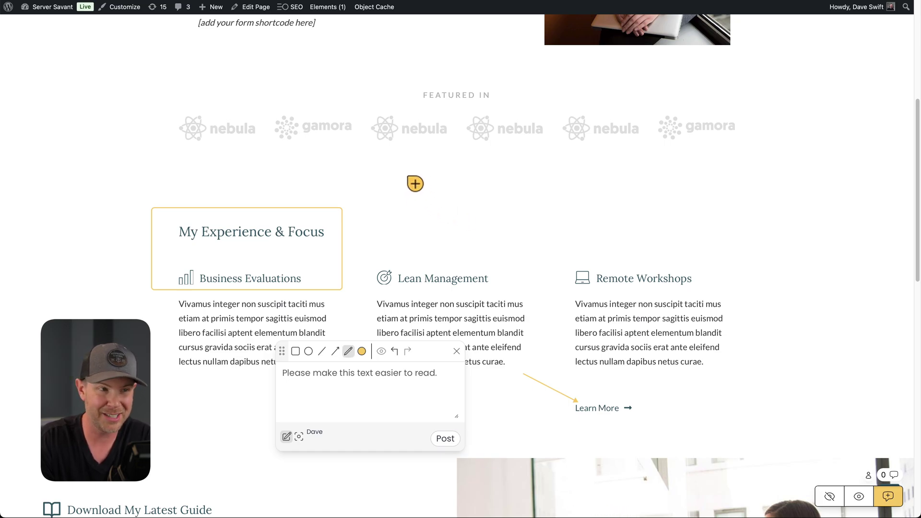
left_click_drag(412, 177, 409, 171)
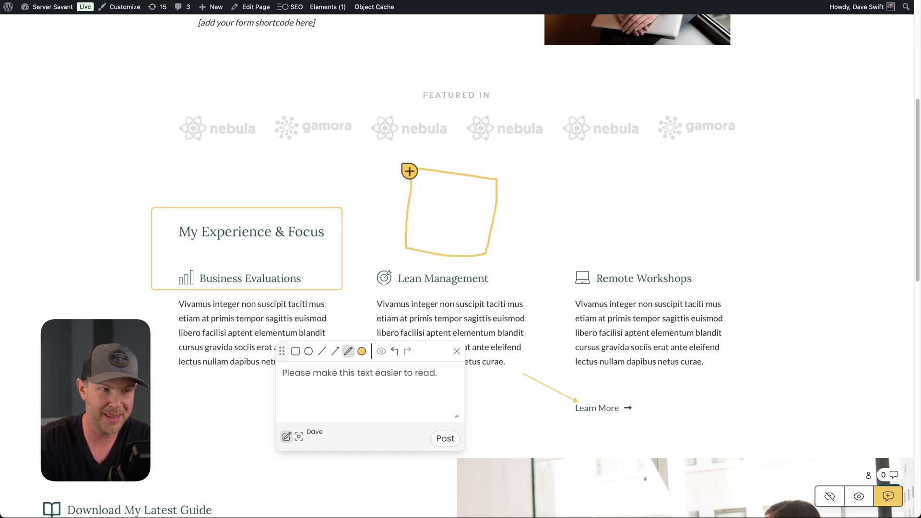
mouse_move(451, 214)
left_mouse_down()
mouse_move(619, 214)
mouse_move(492, 111)
mouse_move(437, 224)
left_mouse_up()
left_click_drag(271, 245, 264, 267)
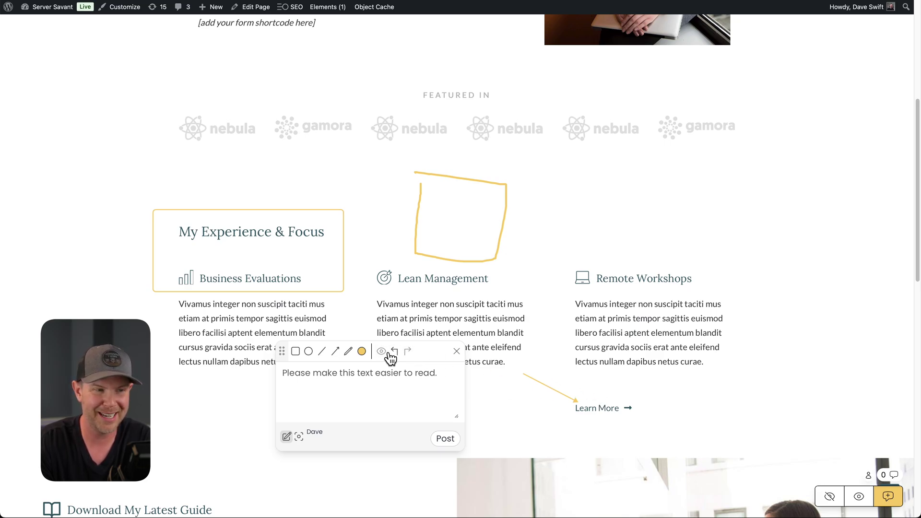
left_click(394, 353)
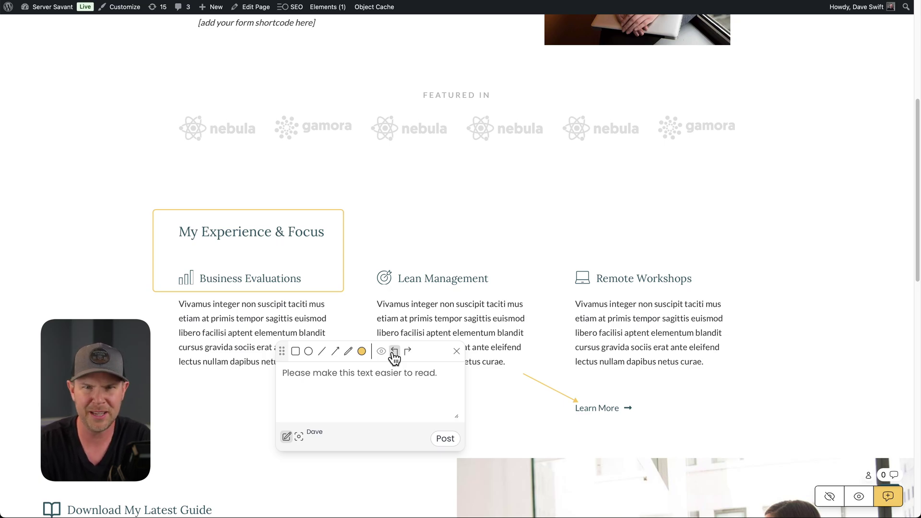
- Attach a screenshot of the current browser window to the draft comment
left_click(299, 436)
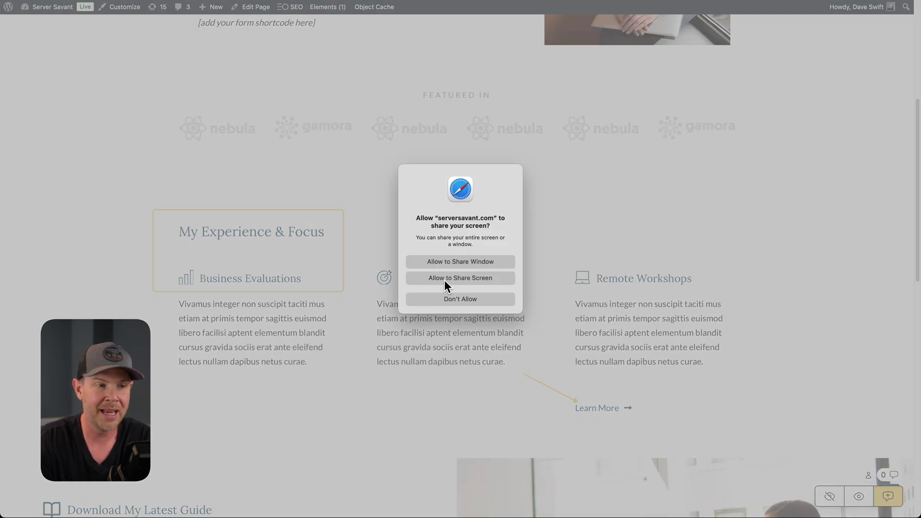
left_click(478, 262)
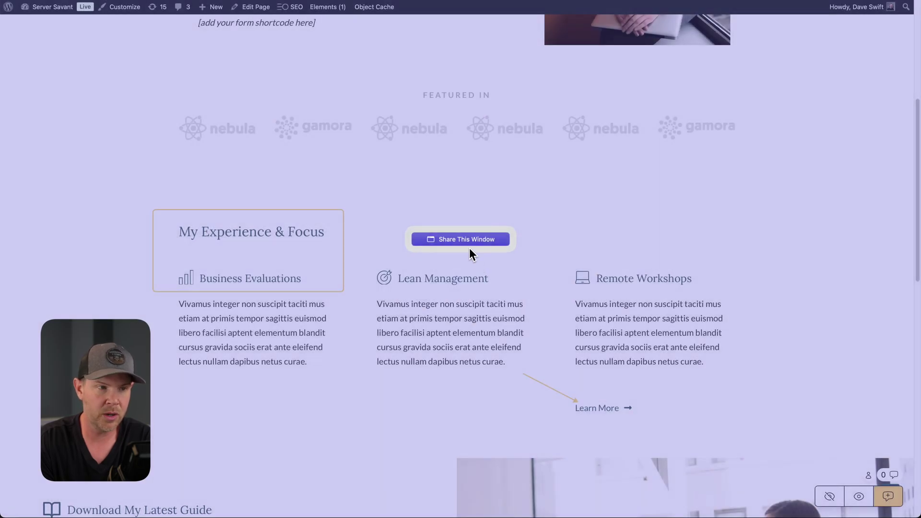
left_click(462, 238)
type("Please make this text easier to read.")
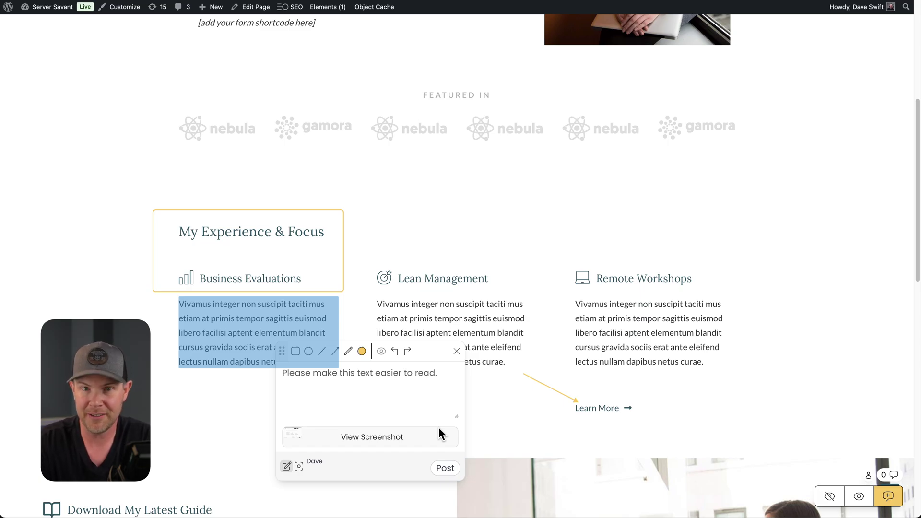
- Check the attached screenshot preview and post the comment
left_click(382, 438)
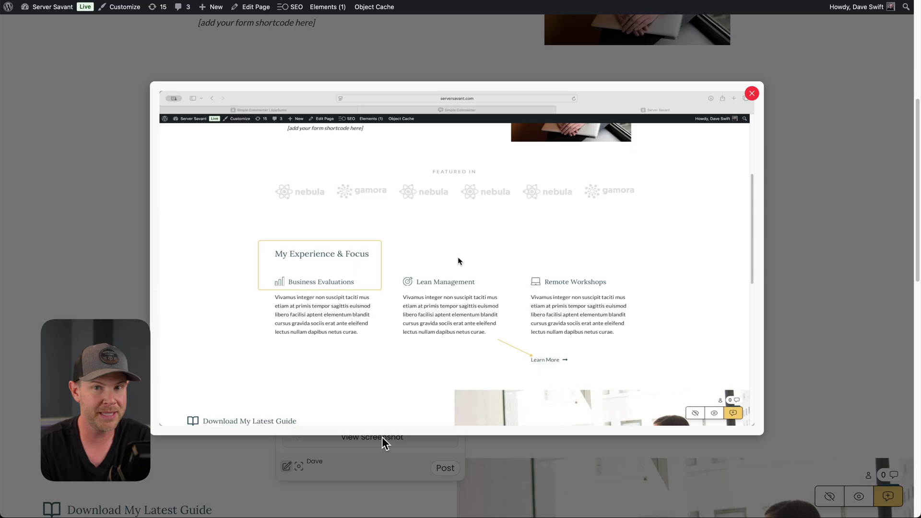
left_click(384, 442)
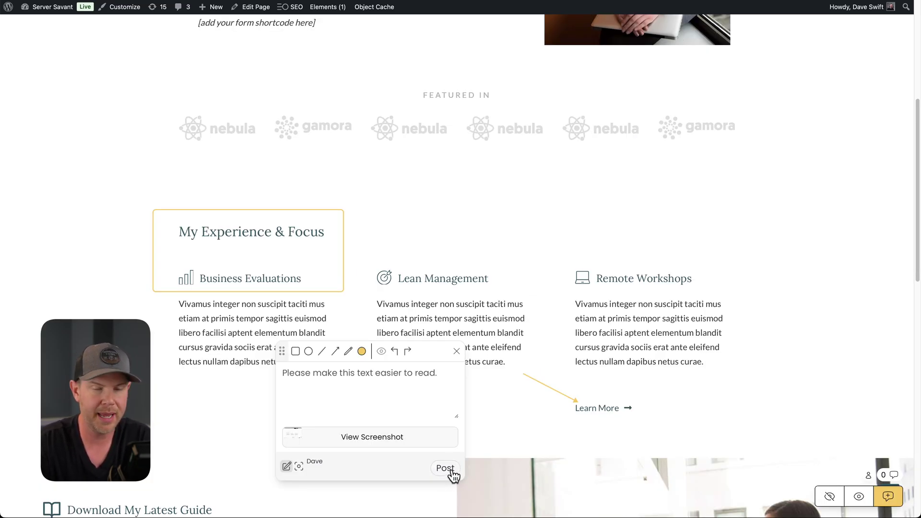
left_click(446, 468)
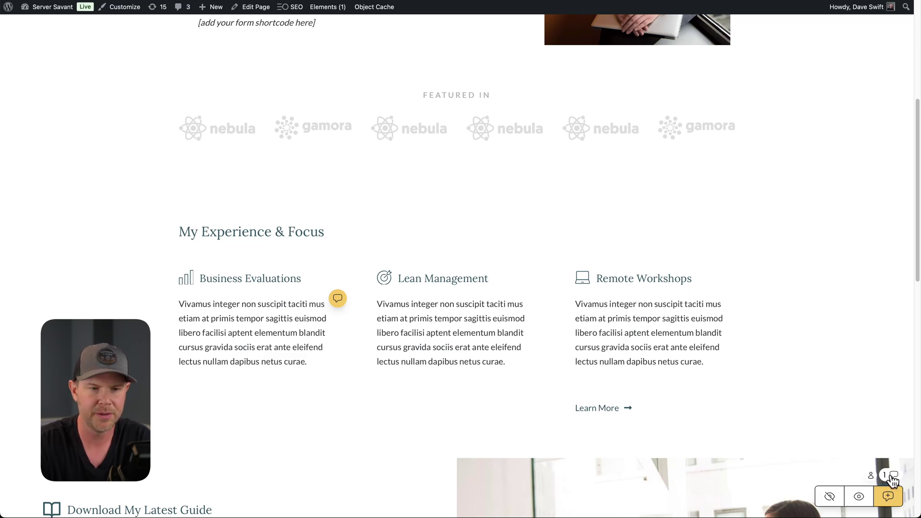
- Open the posted comment's full details from the All Comments list
left_click(893, 476)
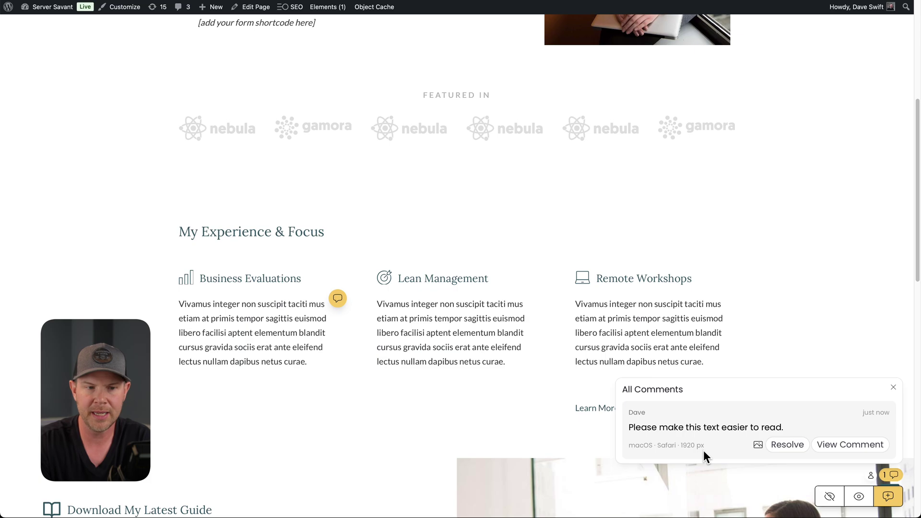
scroll(703, 451, "down", 1)
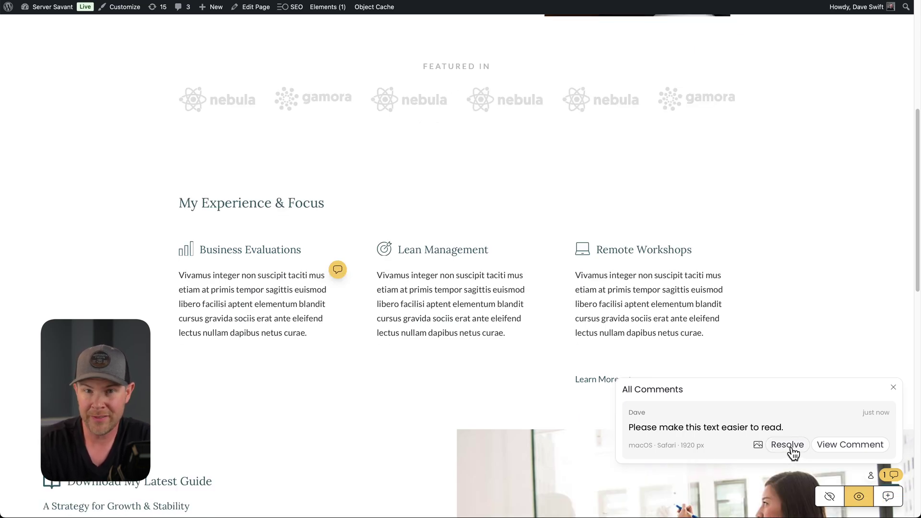
left_click(852, 447)
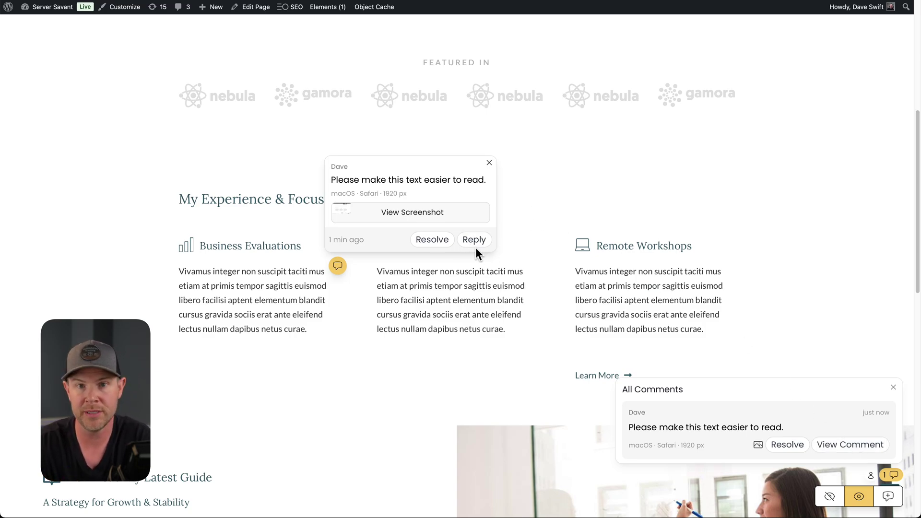
- Close the comment popups and cycle the widget through add, view and hide modes
left_click(888, 499)
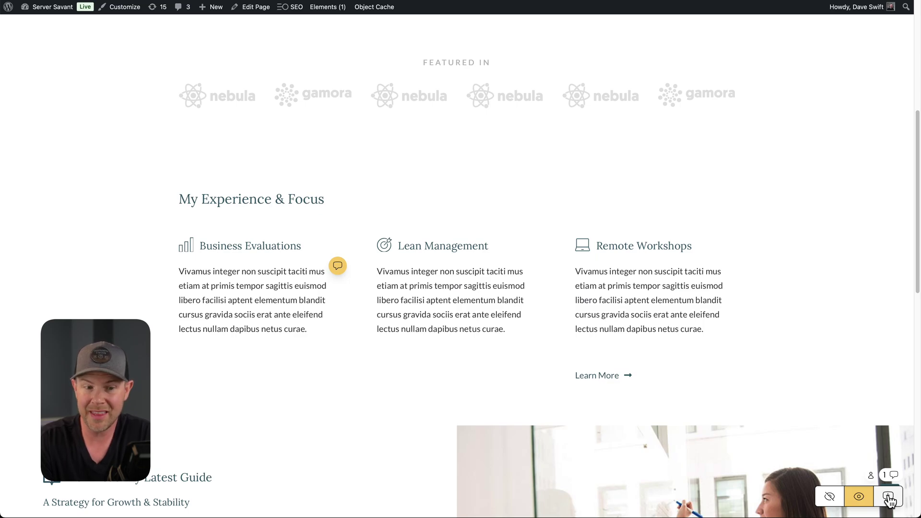
left_click(888, 499)
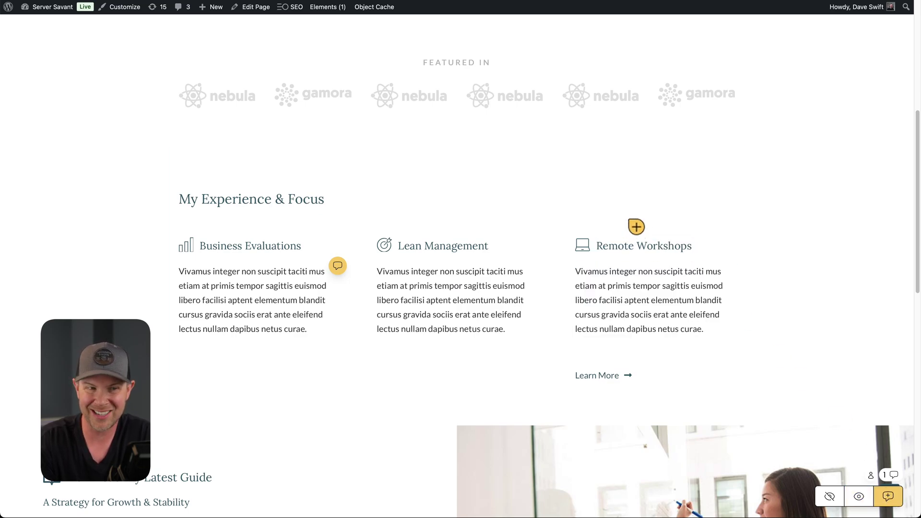
left_click(858, 499)
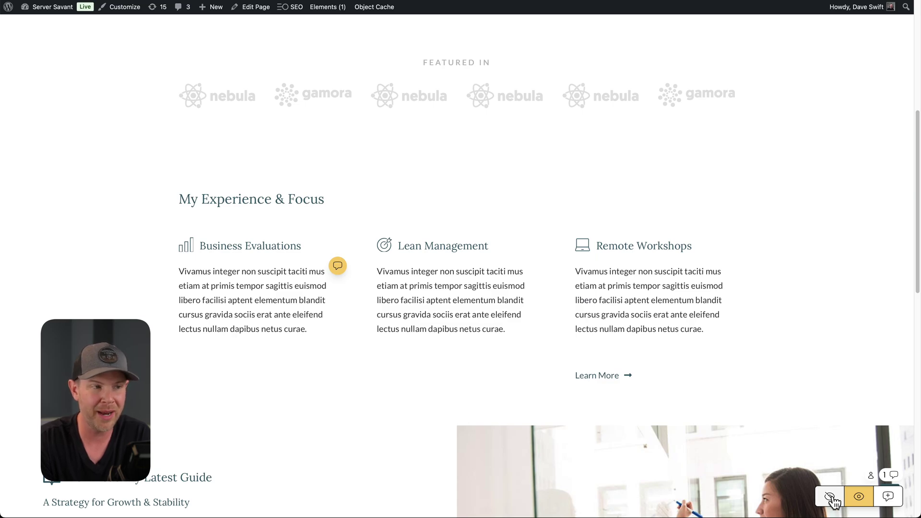
left_click(833, 500)
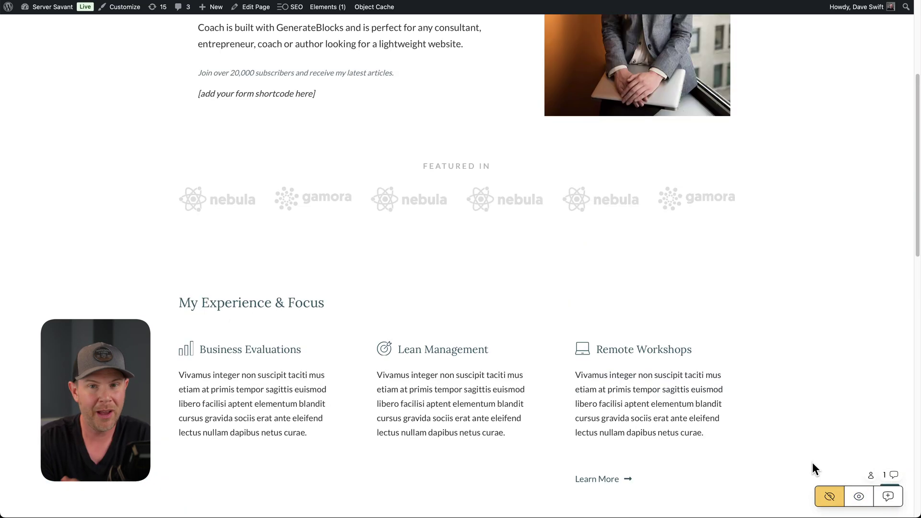
- Open the comment pinned beside Business Evaluations to read its note
scroll(810, 462, "up", 3)
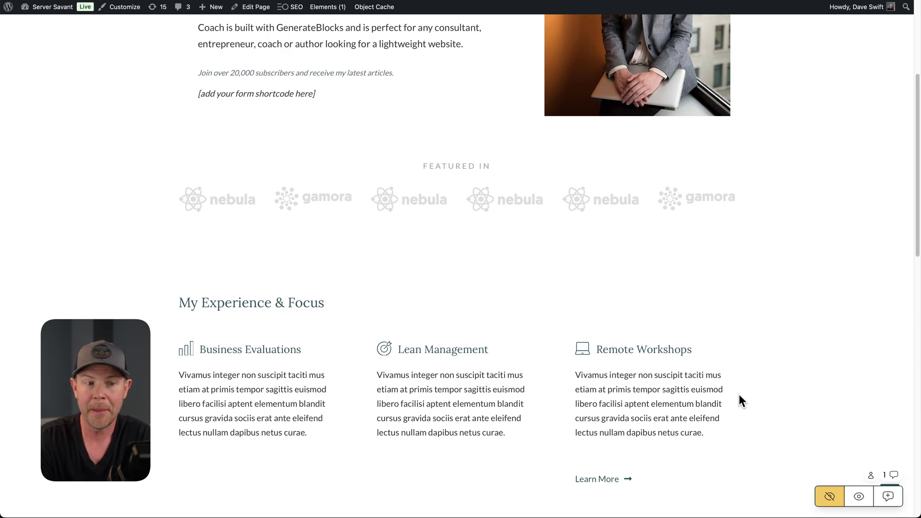
scroll(739, 401, "up", 1)
scroll(739, 401, "up", 2)
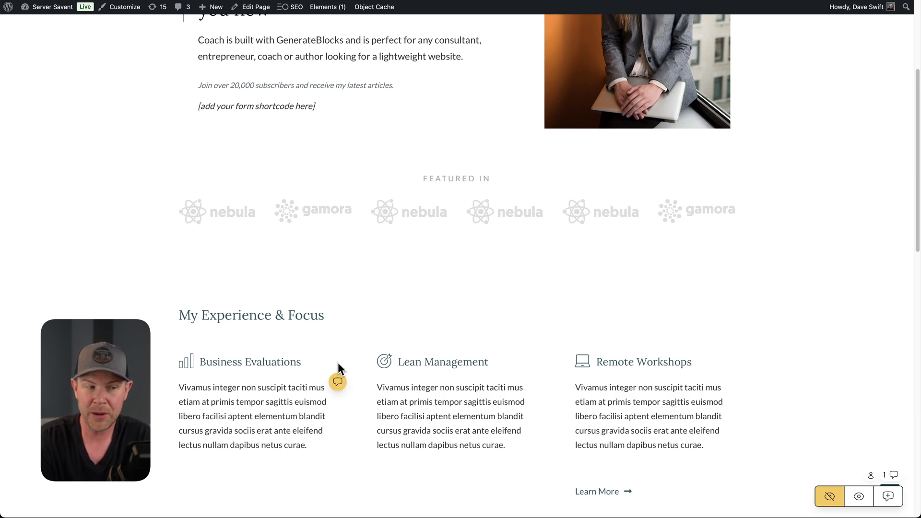
left_click(338, 383)
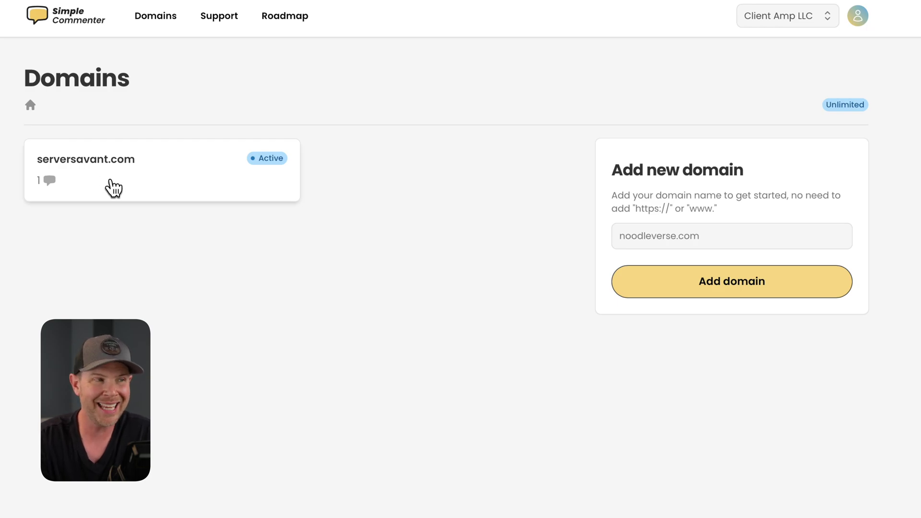
- Open the serversavant.com domain card from the Domains dashboard
left_click(113, 188)
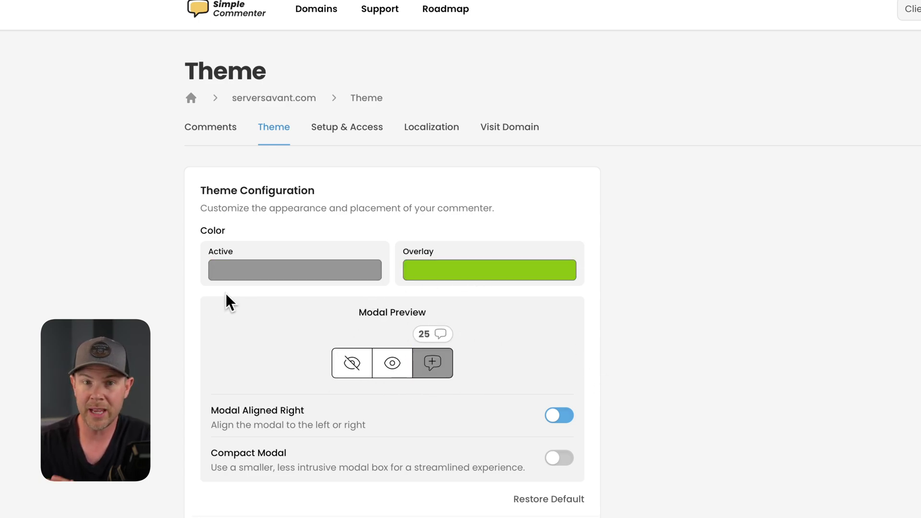
- Preview the hide-comments and view-comments buttons in the grey and green theme
left_click(352, 369)
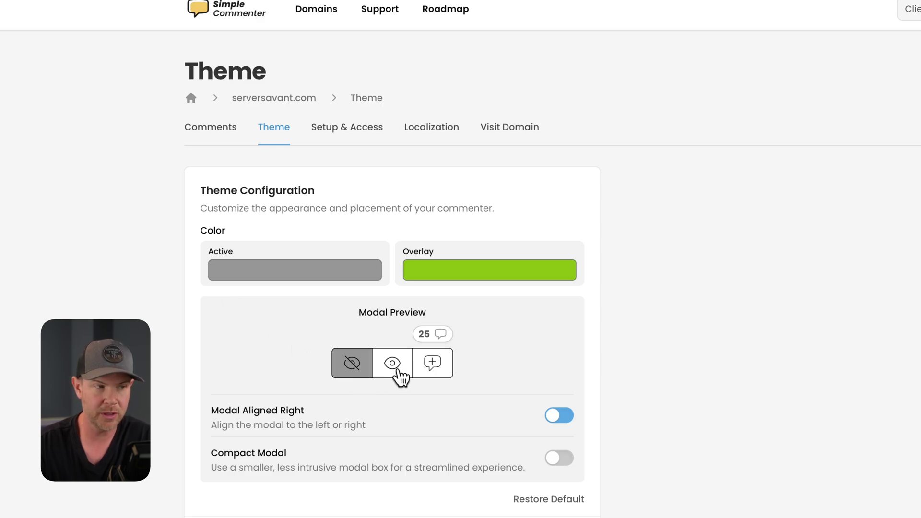
left_click(399, 372)
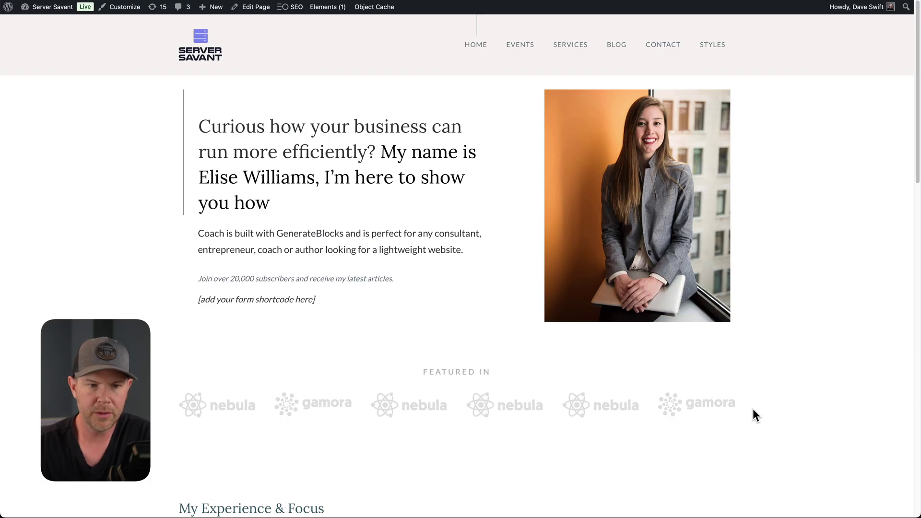
scroll(754, 415, "down", 4)
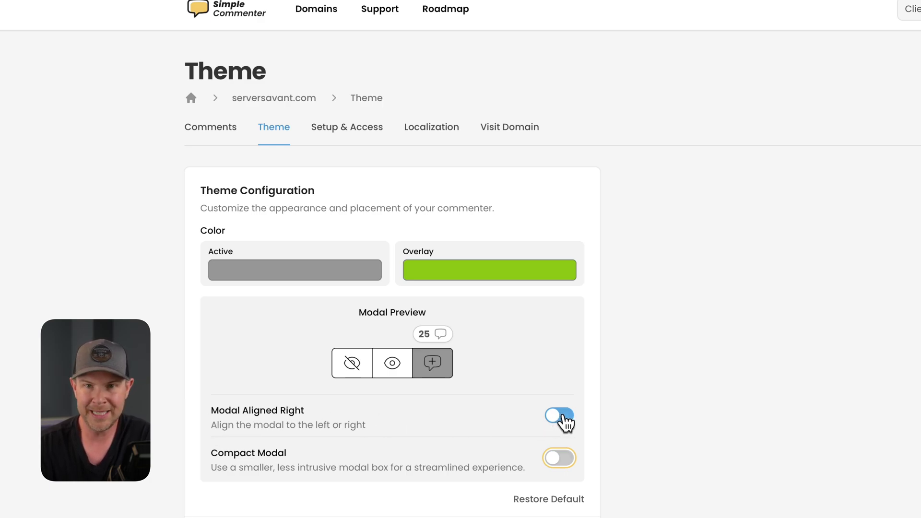
- Align the commenter modal left, enable Compact Modal, and save the theme settings
left_click(566, 422)
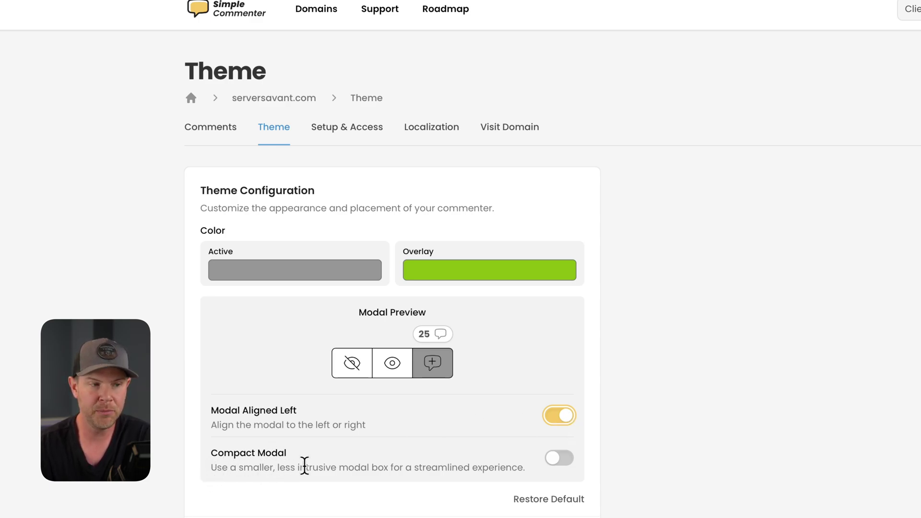
left_click(557, 461)
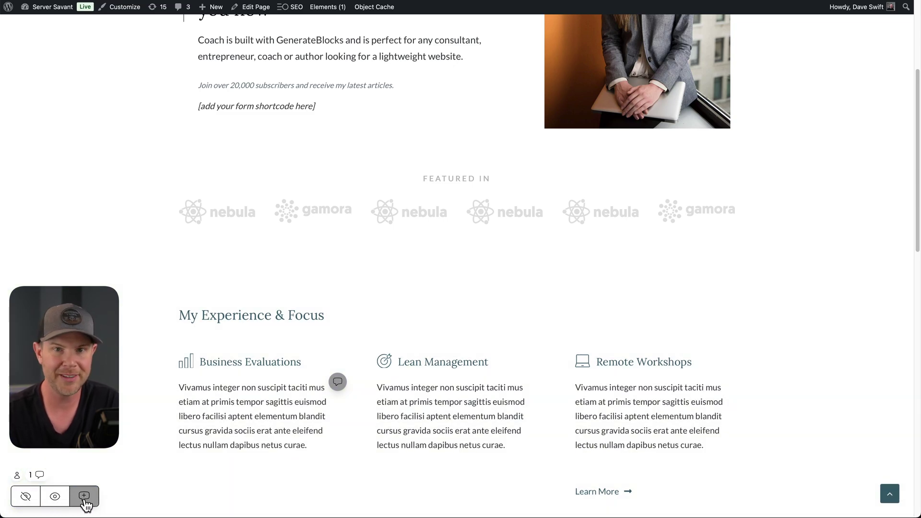
left_click(54, 495)
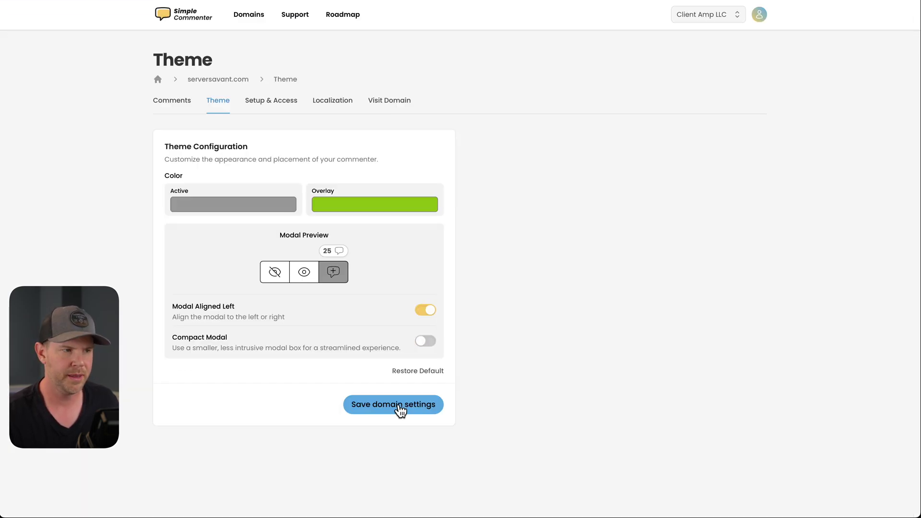
left_click(397, 408)
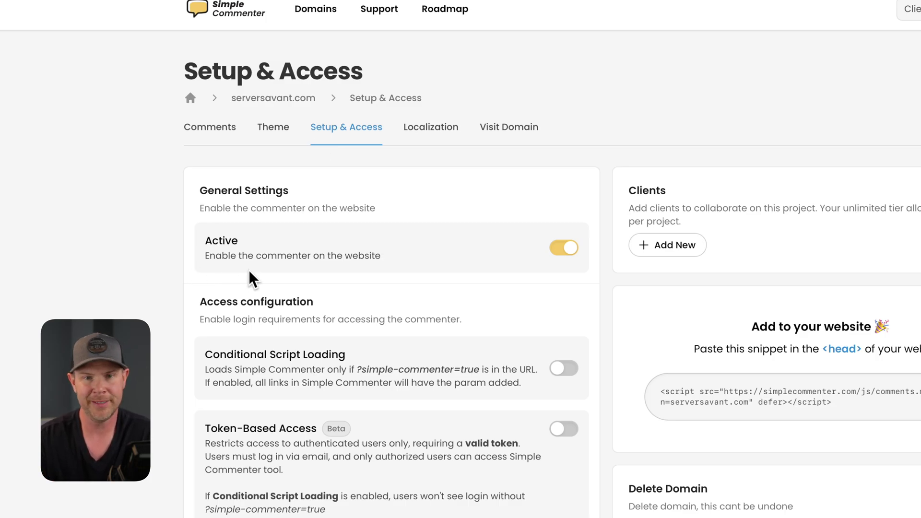
left_click(565, 250)
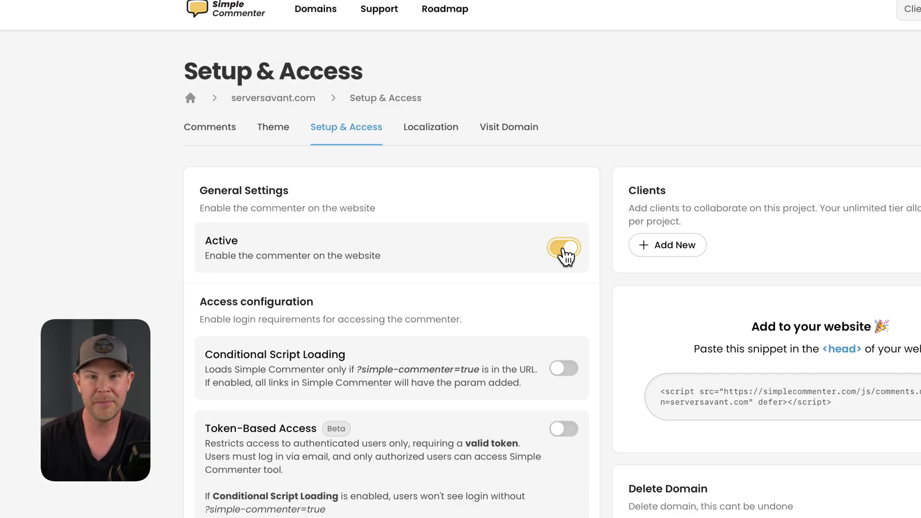
key("Tab")
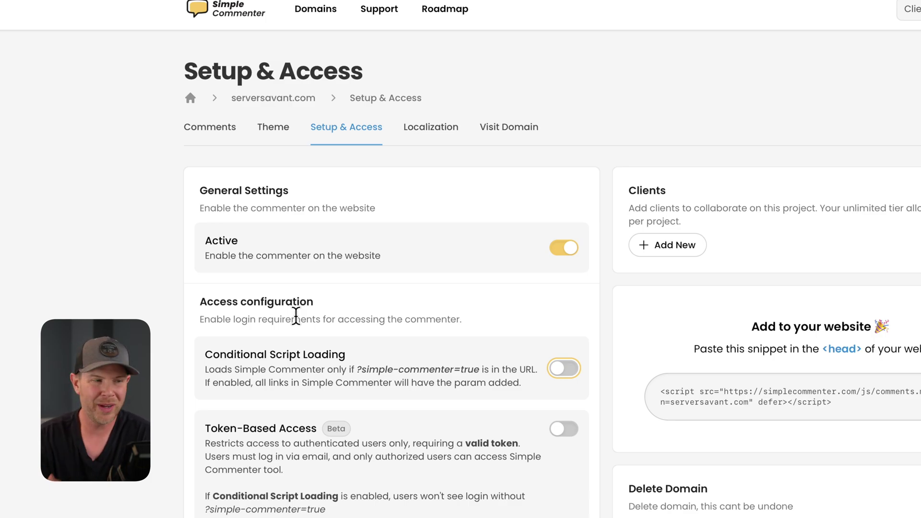
- Turn on Allow Client Login and save a new client entry for serversavant.com
scroll(296, 315, "down", 4)
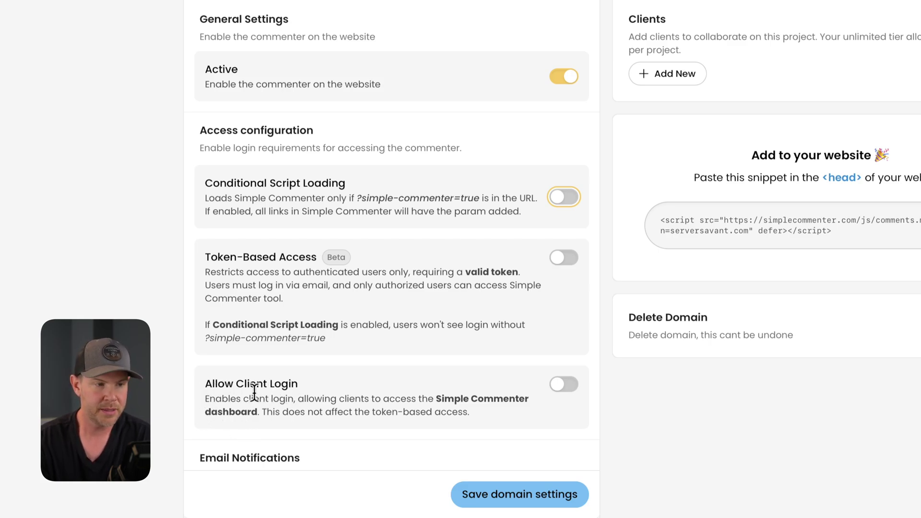
left_click(571, 389)
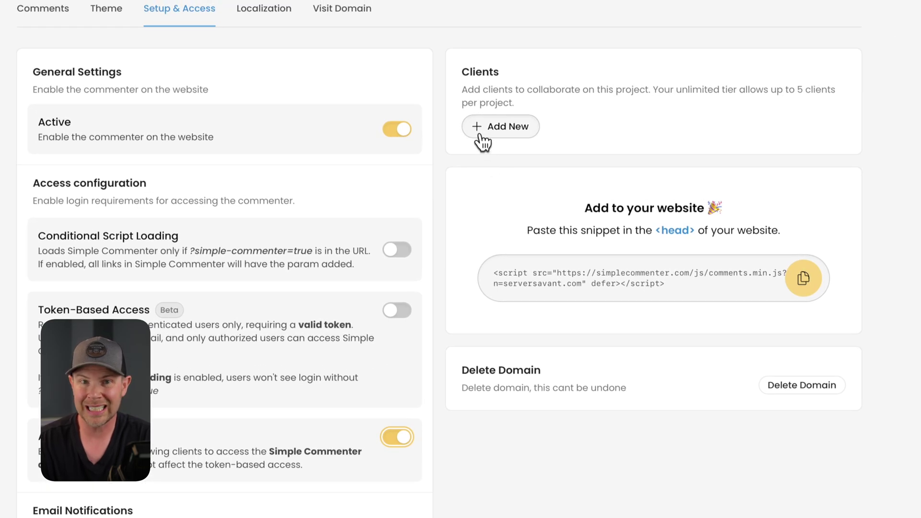
left_click(502, 125)
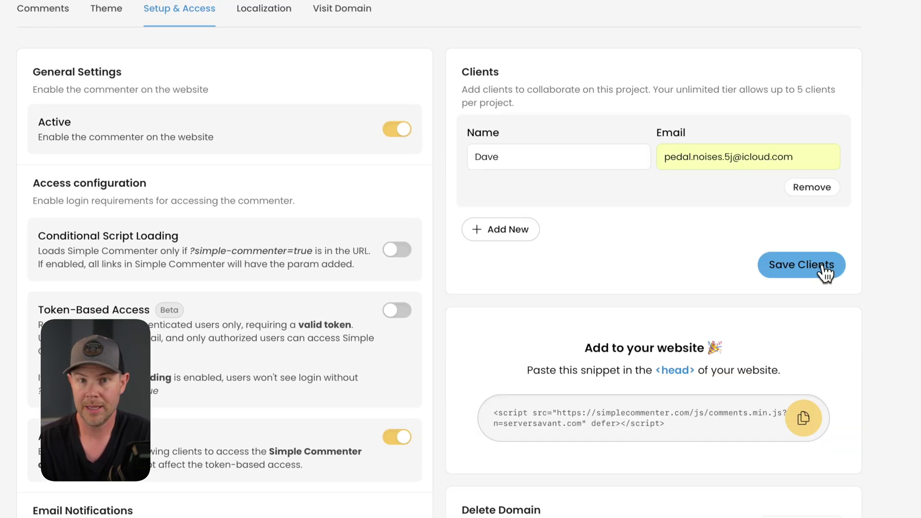
left_click(824, 272)
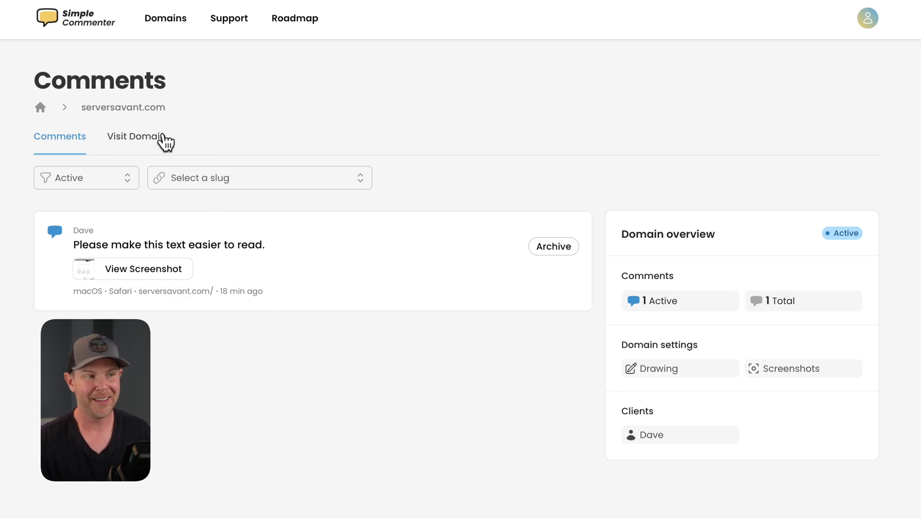
- Visit the serversavant.com website from its domain settings
left_click(162, 137)
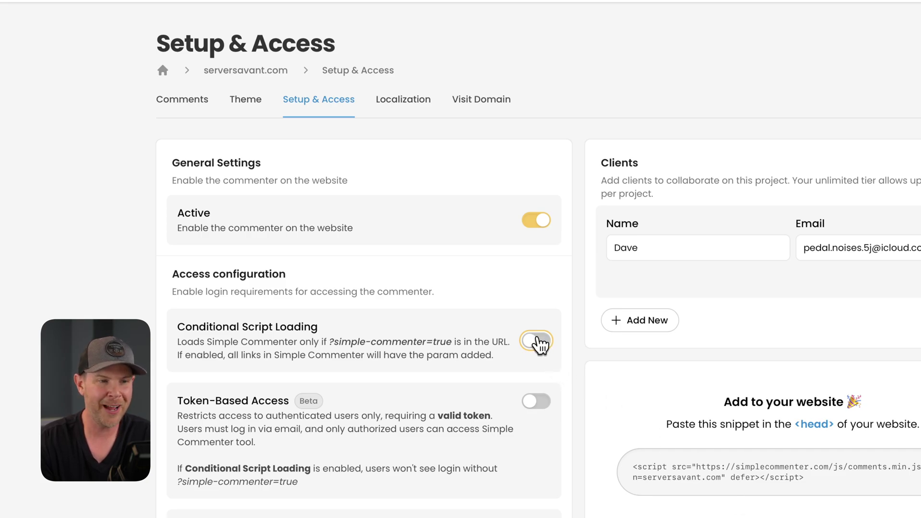
- Enable Conditional Script Loading, save the domain settings, and copy the updated script snippet
left_click(538, 343)
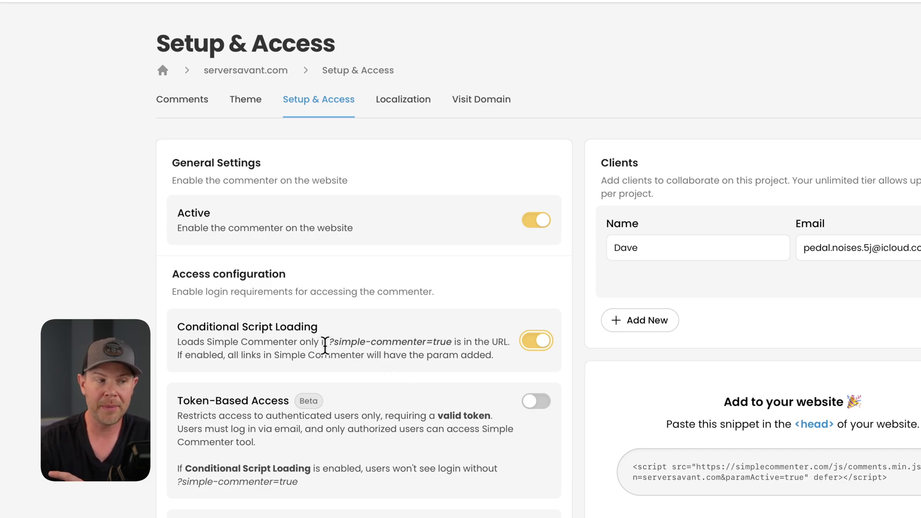
left_click_drag(327, 341, 460, 343)
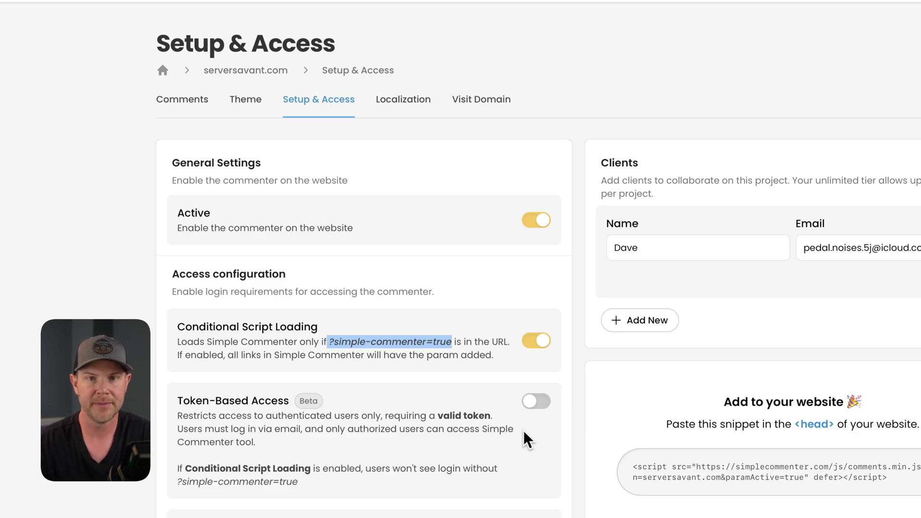
left_click(400, 291)
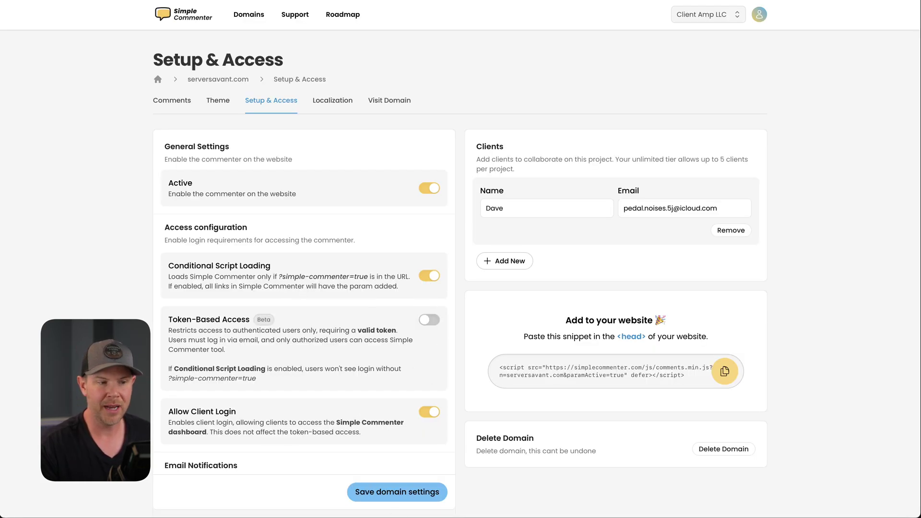
left_click(387, 492)
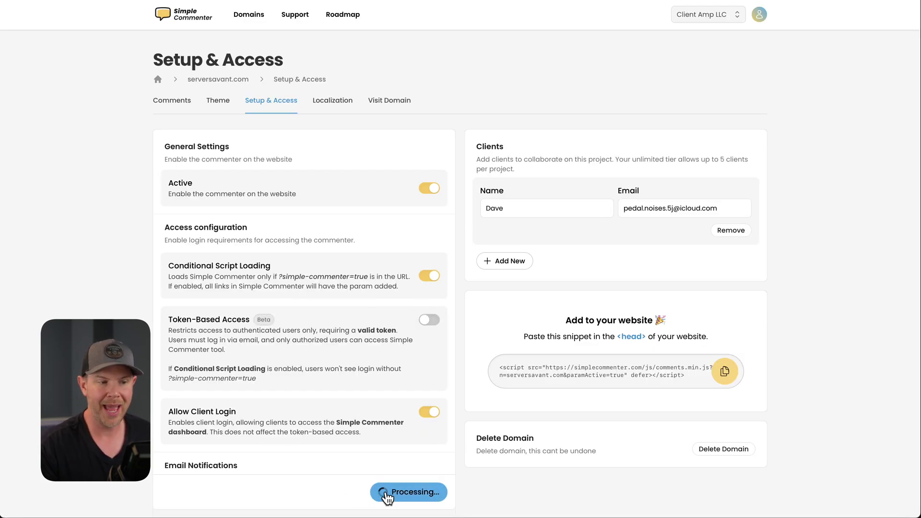
left_click(724, 375)
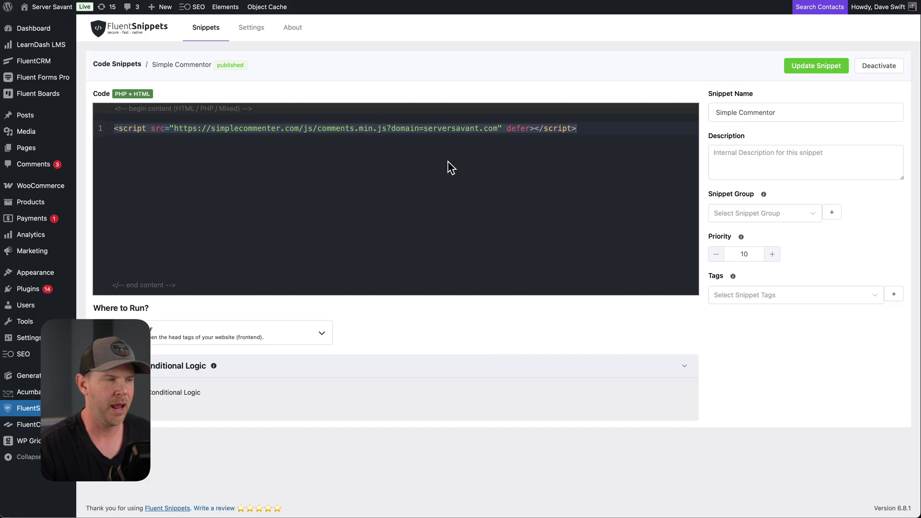
- Replace the Simple Commentor snippet's code with the copied script, update it, and reload serversavant.com
key("ctrl+a")
key("ctrl+v")
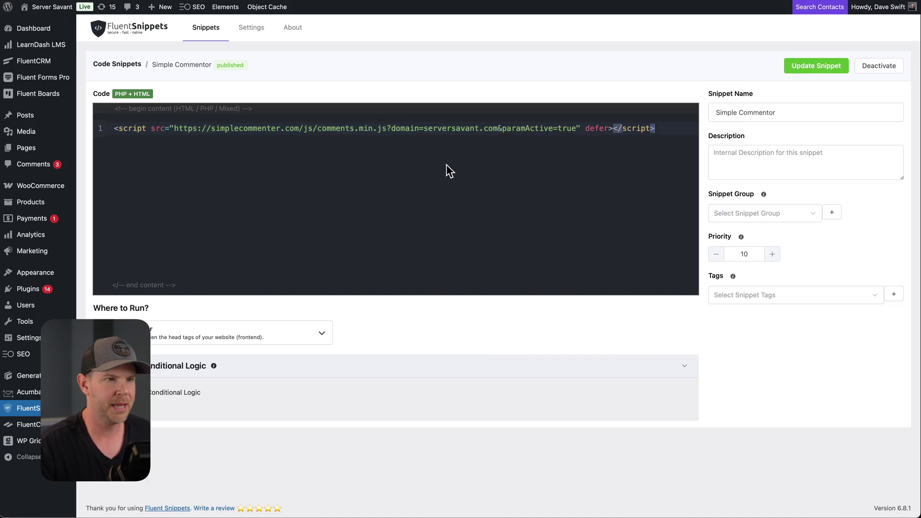
left_click(803, 66)
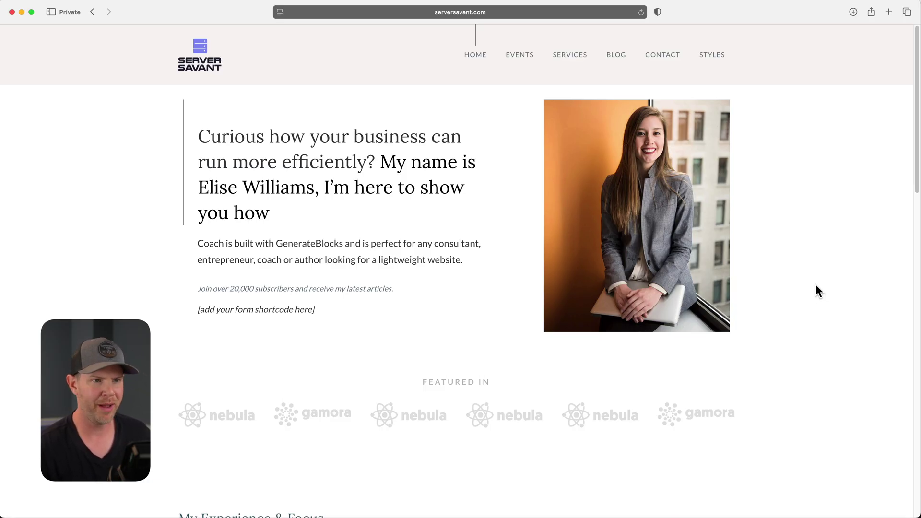
scroll(471, 382, "down", 5)
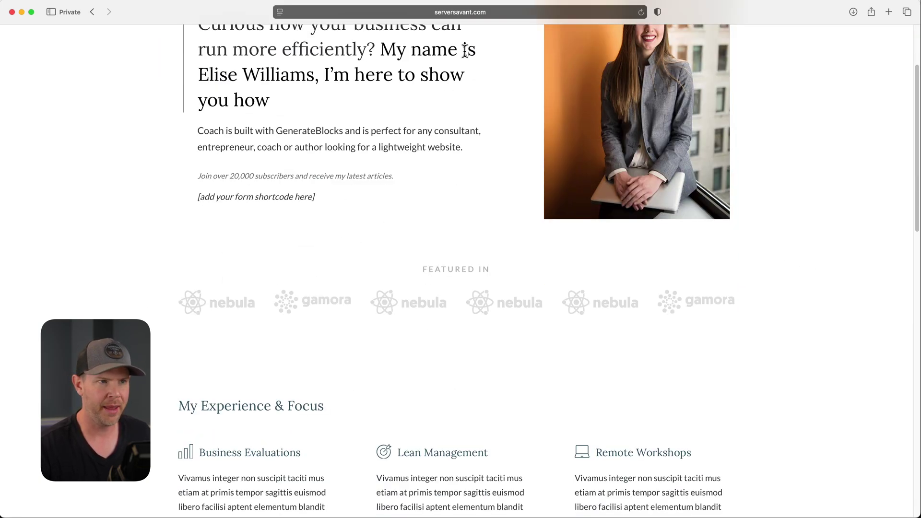
left_click(499, 9)
key("Return")
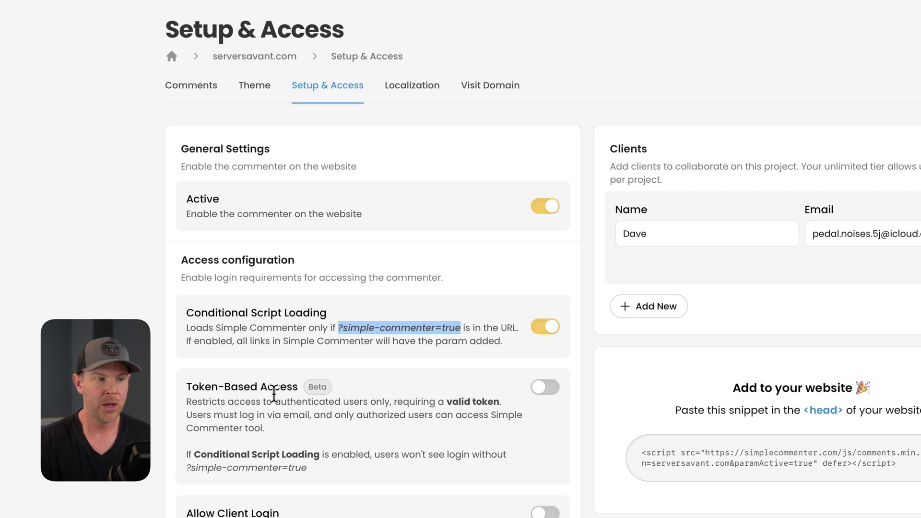
- Enable Token-Based Access and check the live site's commenter login popup
left_click(551, 389)
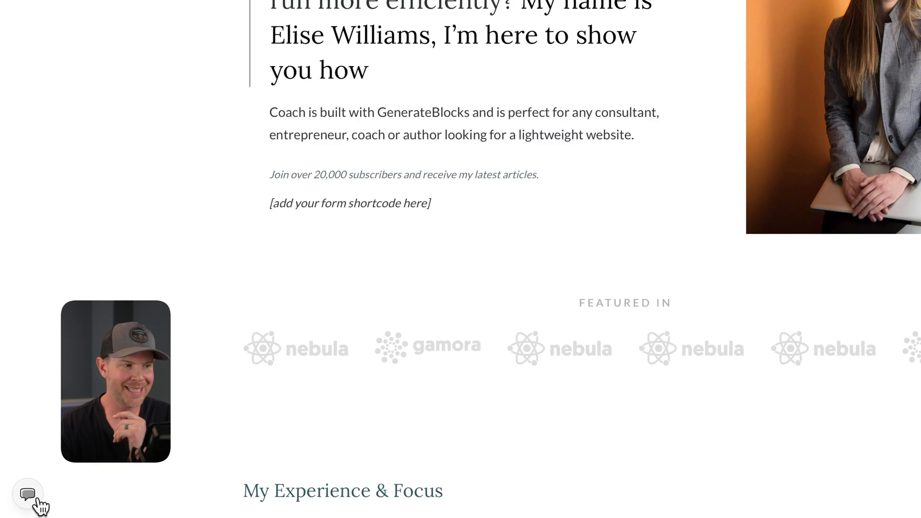
left_click(29, 495)
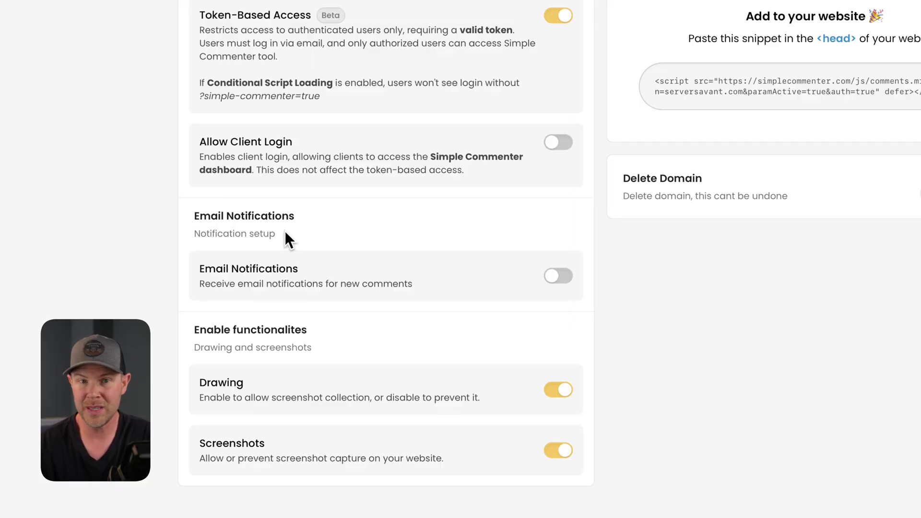
- Switch on Email Notifications and review the Email Frequency options
left_click(561, 277)
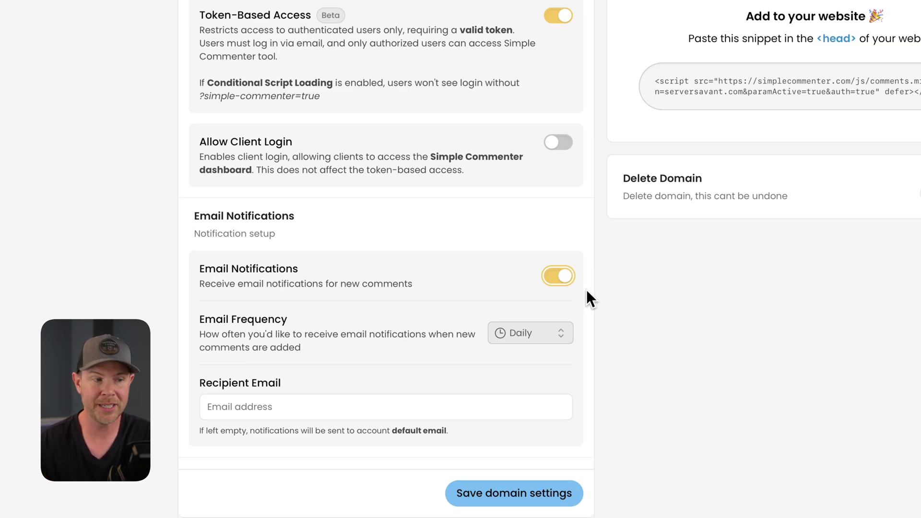
left_click(548, 331)
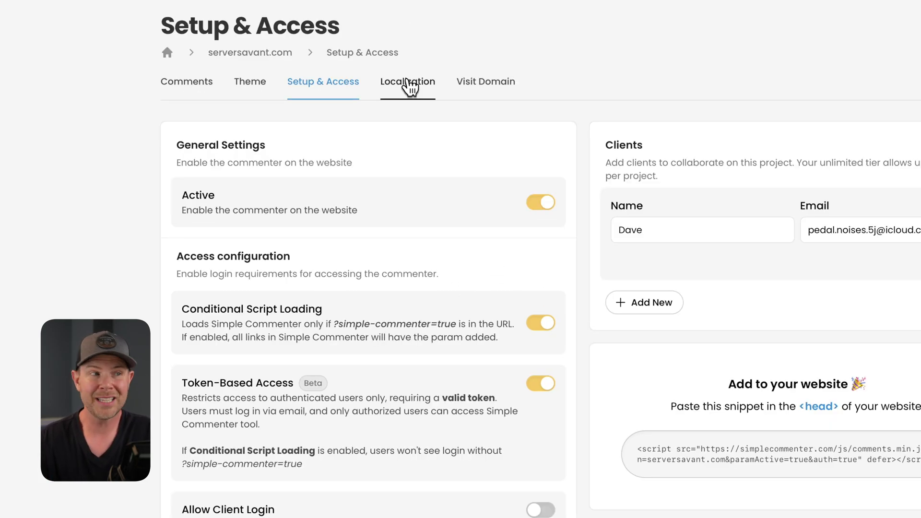
- In Localization, tick the Post label and rename it to 'Article'
left_click(407, 85)
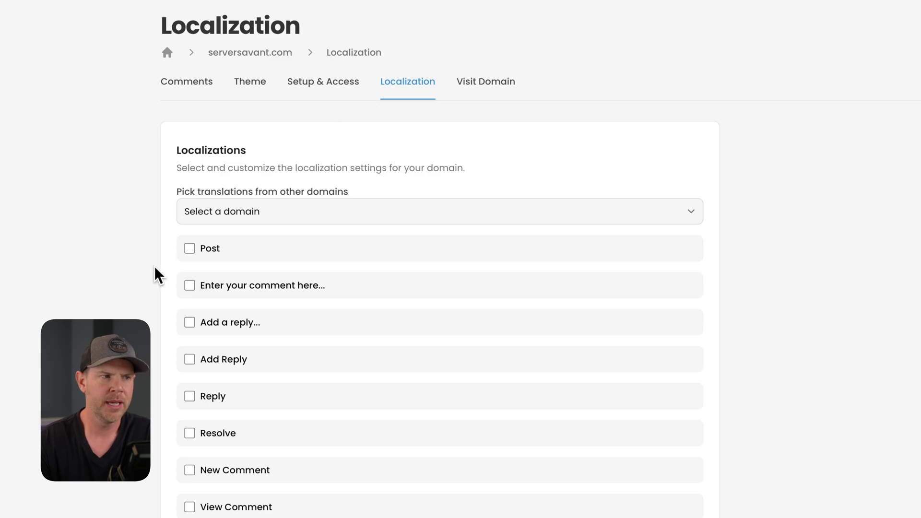
left_click(190, 248)
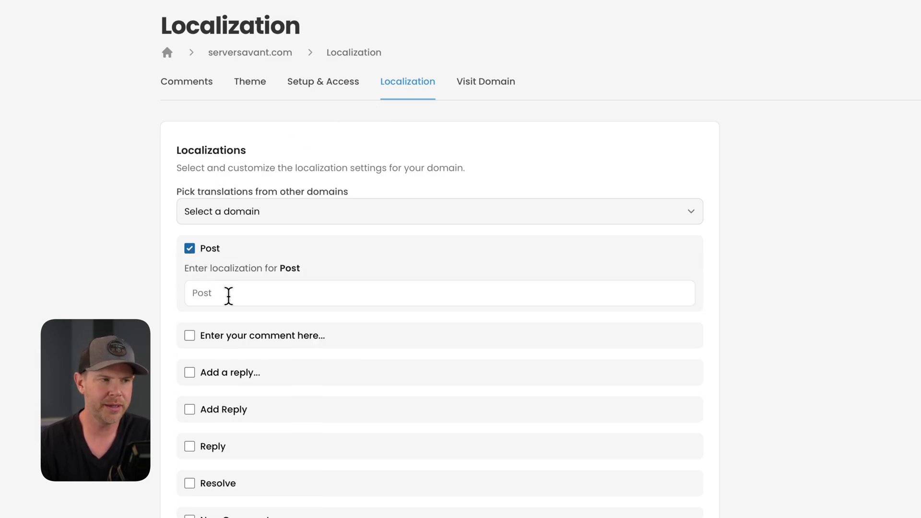
left_click(229, 296)
type("Article")
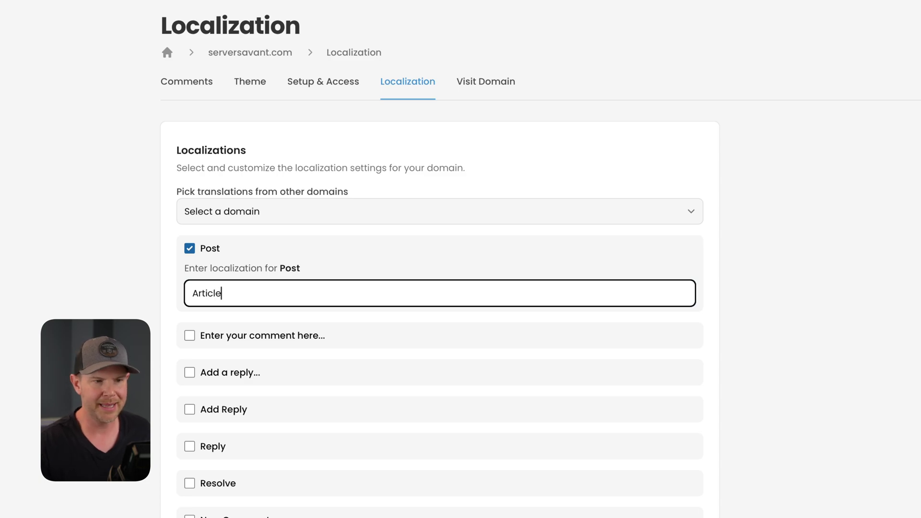
key("Tab")
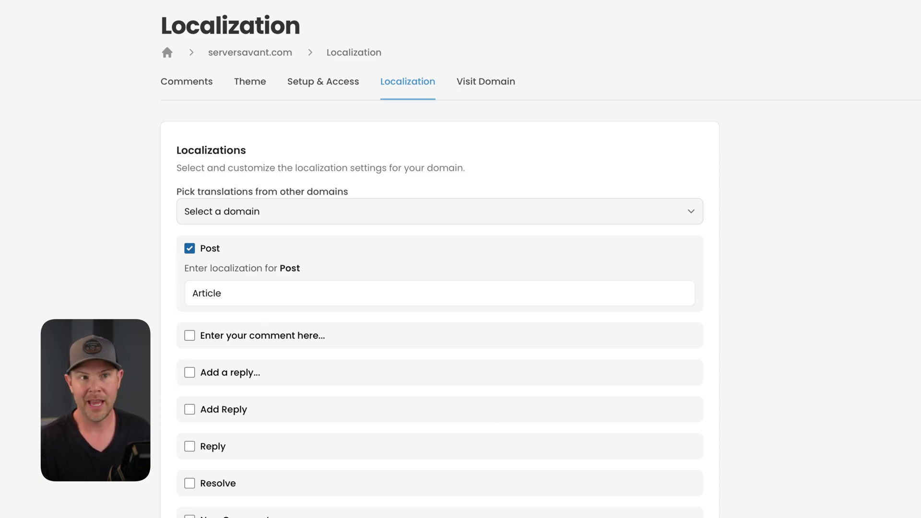